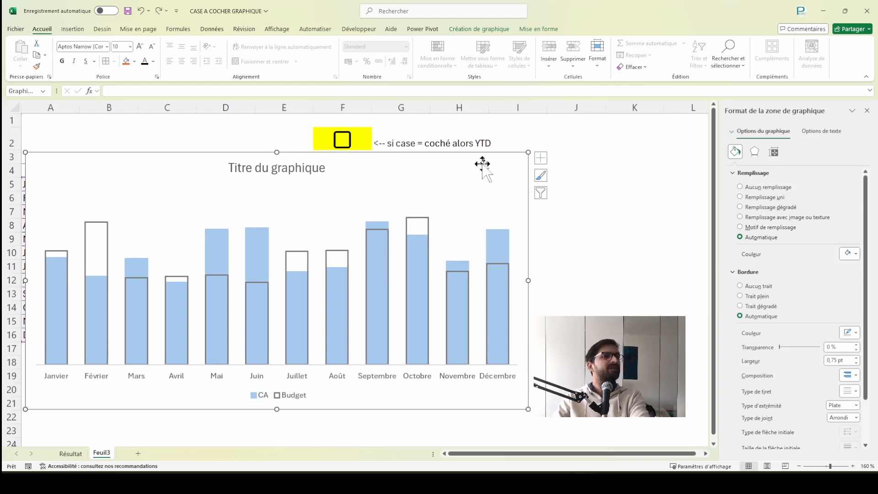
# Step: Nudge the chart slightly sideways and give the chart area a solid light grey fill
pyautogui.moveTo(445, 151); pyautogui.dragTo(437, 152)
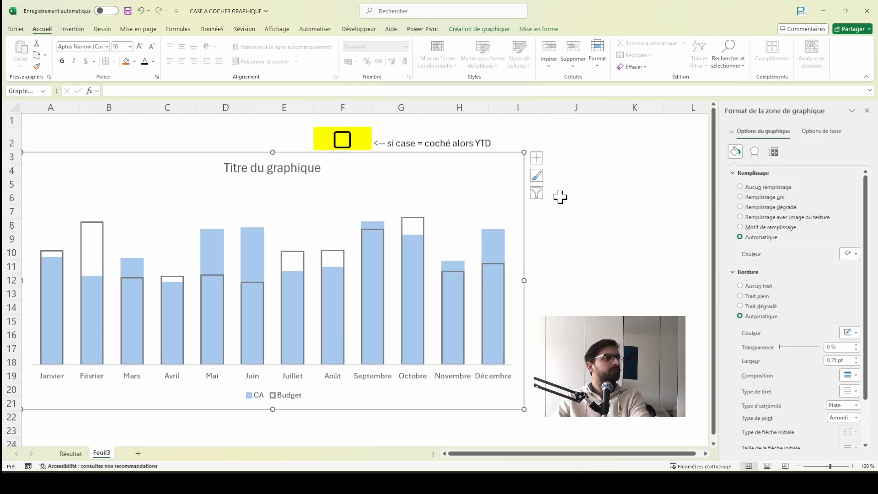
pyautogui.click(771, 198)
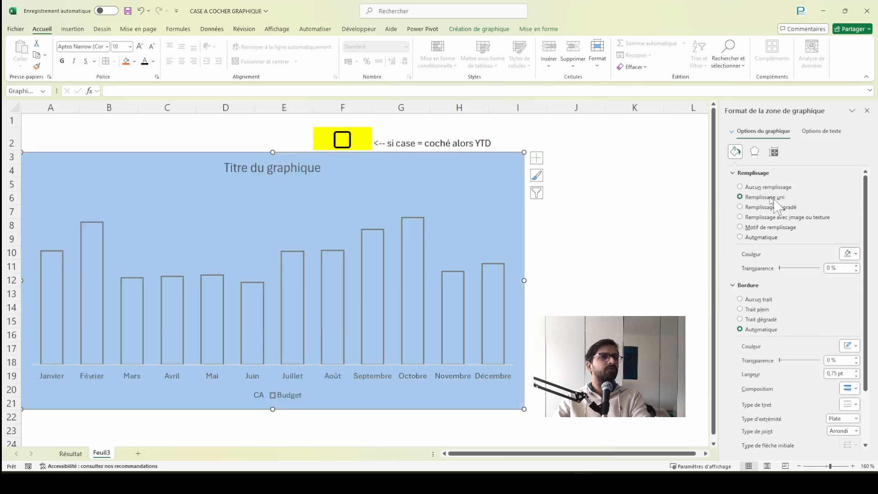
pyautogui.click(854, 254)
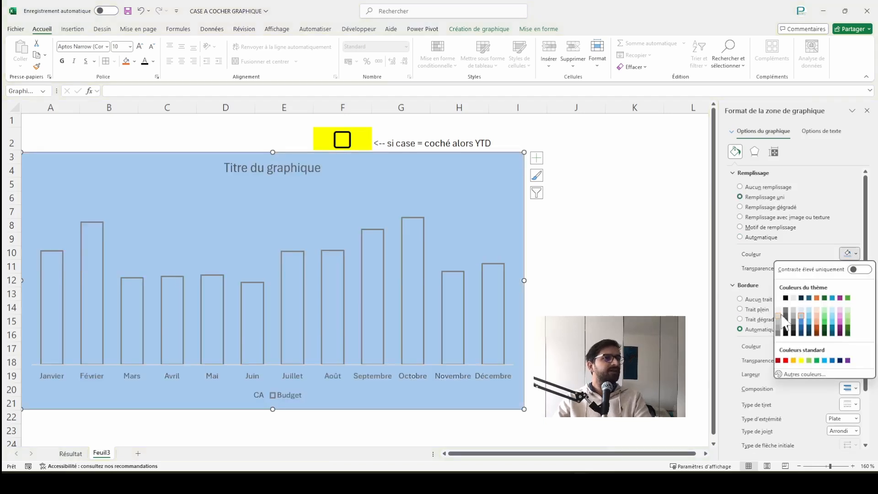
pyautogui.click(785, 311)
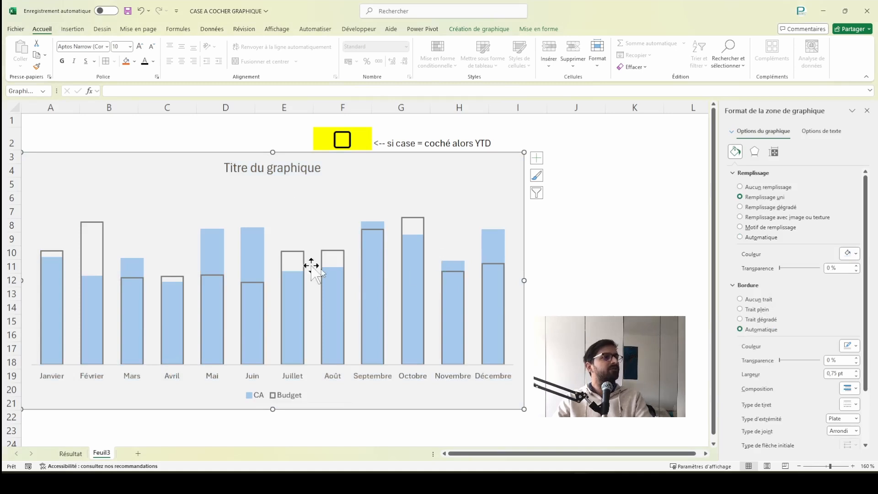
# Step: Remove the line of the chart's horizontal month axis by setting its outline to Aucun trait
pyautogui.click(273, 370)
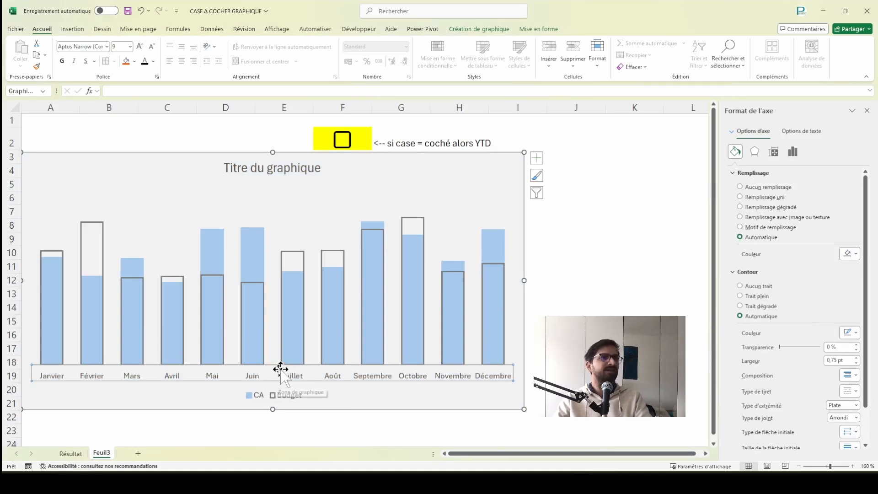
pyautogui.click(769, 288)
pyautogui.click(635, 335)
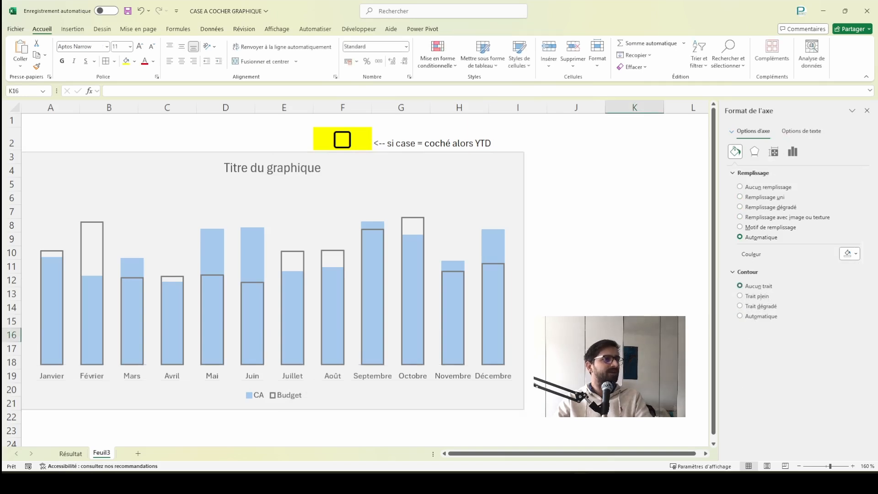
# Step: Place the chart title in the chart's upper-left corner and move the chart beside the data table, starting at column F
pyautogui.click(278, 178)
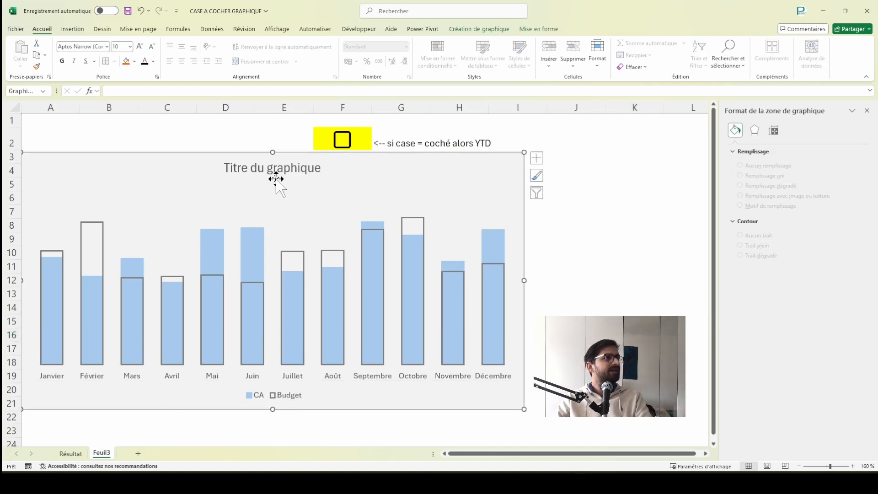
pyautogui.click(573, 190)
pyautogui.click(286, 168)
pyautogui.moveTo(296, 178); pyautogui.dragTo(99, 176)
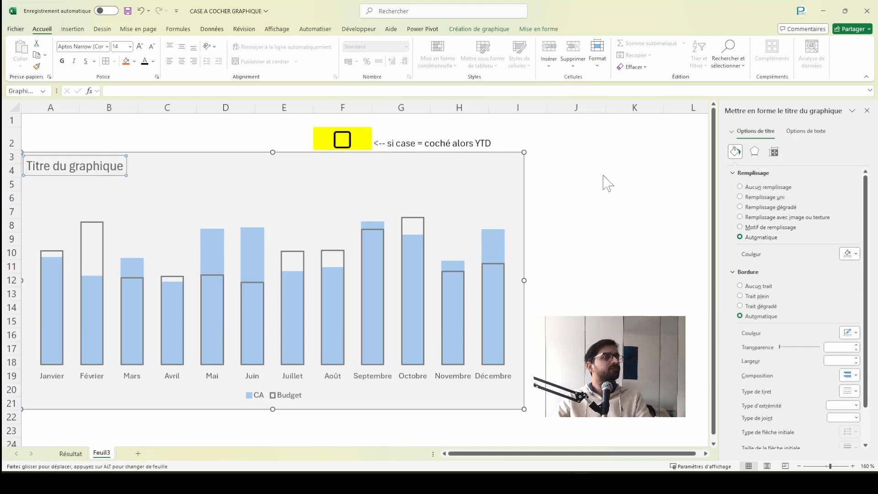
pyautogui.click(594, 184)
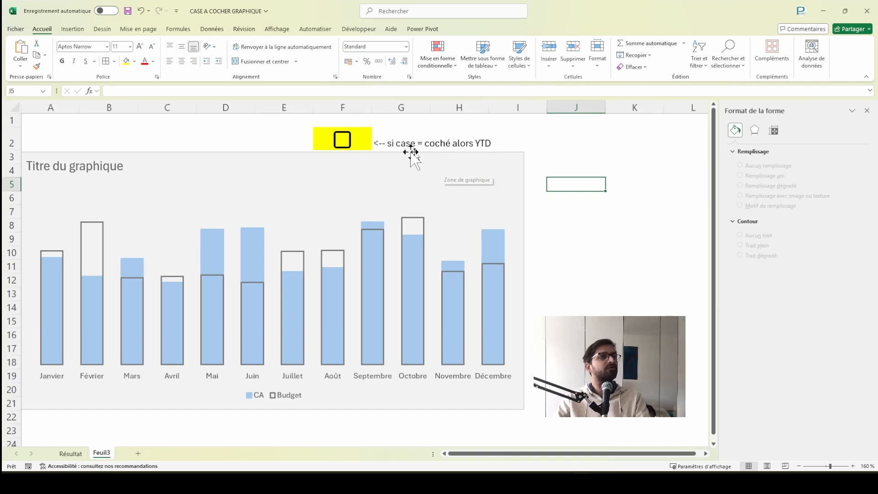
pyautogui.moveTo(402, 153); pyautogui.dragTo(698, 129)
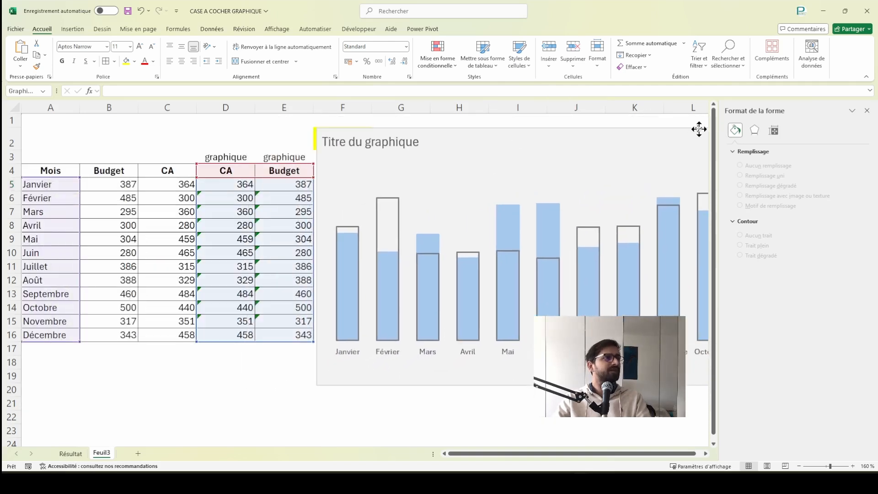
pyautogui.press('Escape')
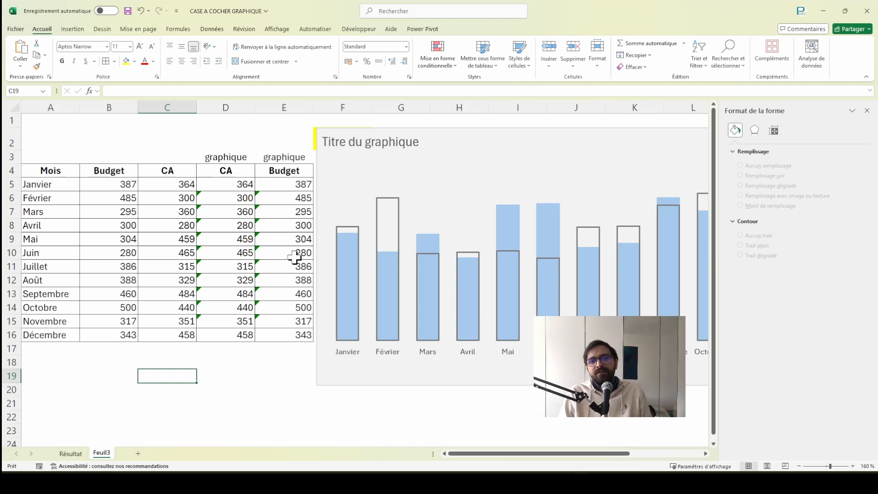
# Step: Enter the formula ="CA "&SOMME(C5:C16) in cell C19 to combine the label with the yearly CA total
pyautogui.write('=')
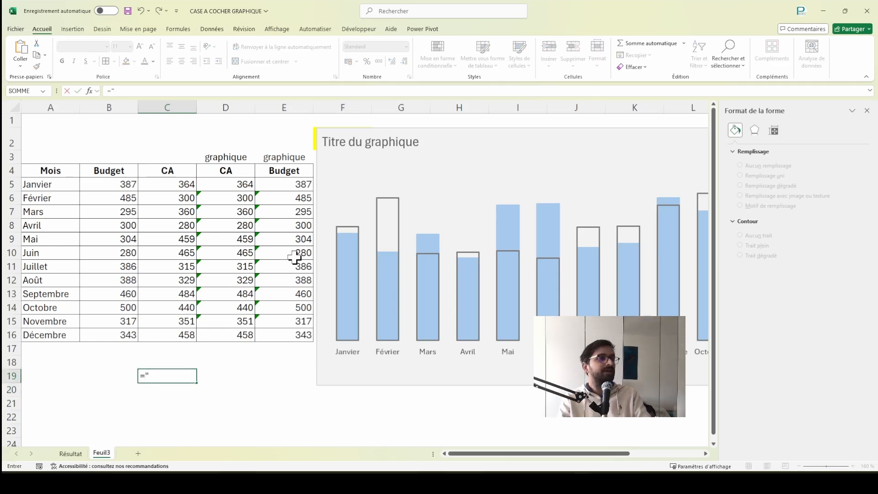
pyautogui.write('CA')
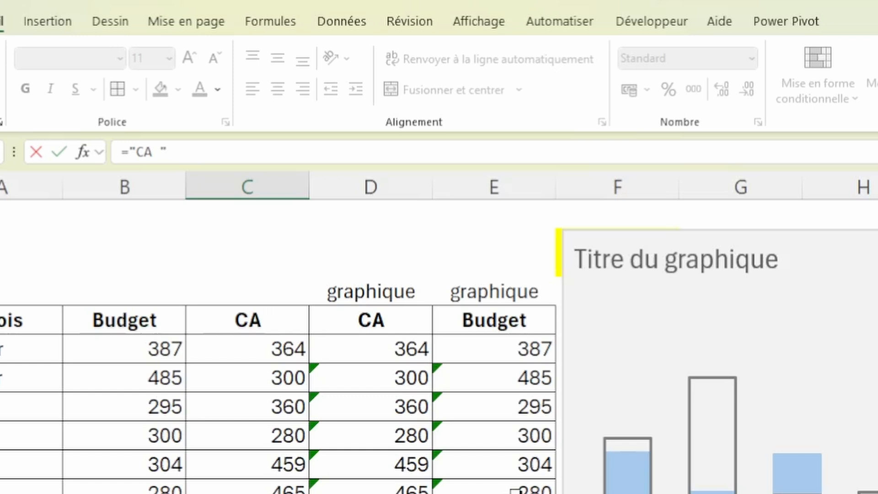
pyautogui.hotkey('ctrl', 'Return')
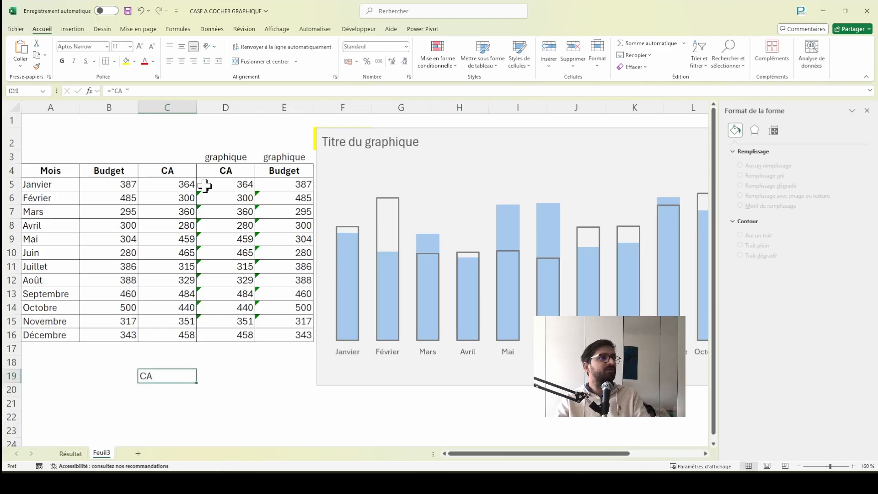
pyautogui.press('F2')
pyautogui.write('&')
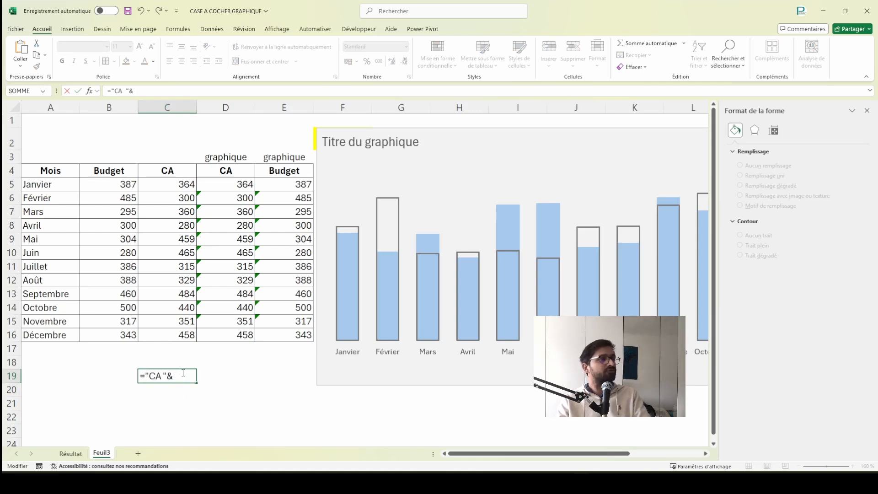
pyautogui.write('somme(')
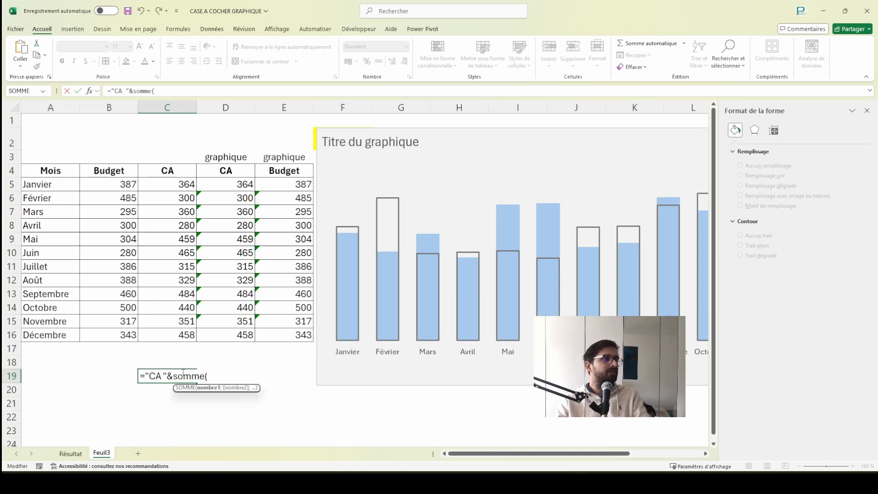
pyautogui.moveTo(177, 185); pyautogui.dragTo(180, 330)
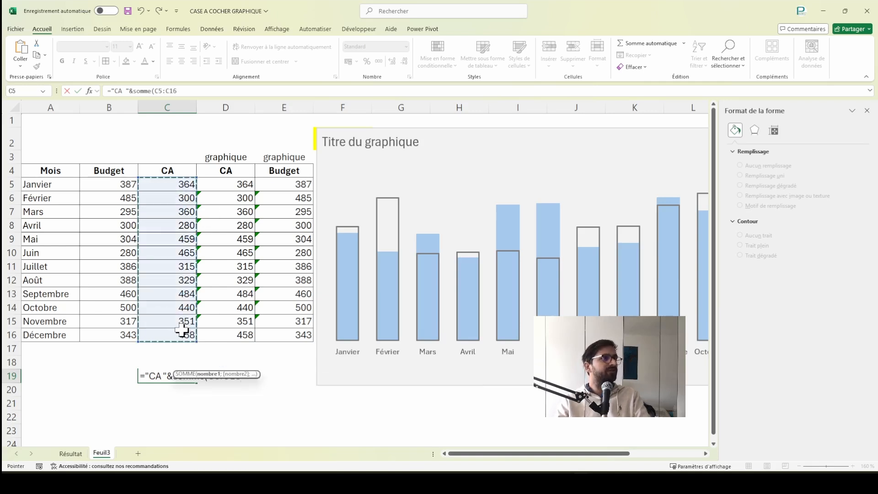
pyautogui.write(')')
pyautogui.press('Return')
pyautogui.press('Up')
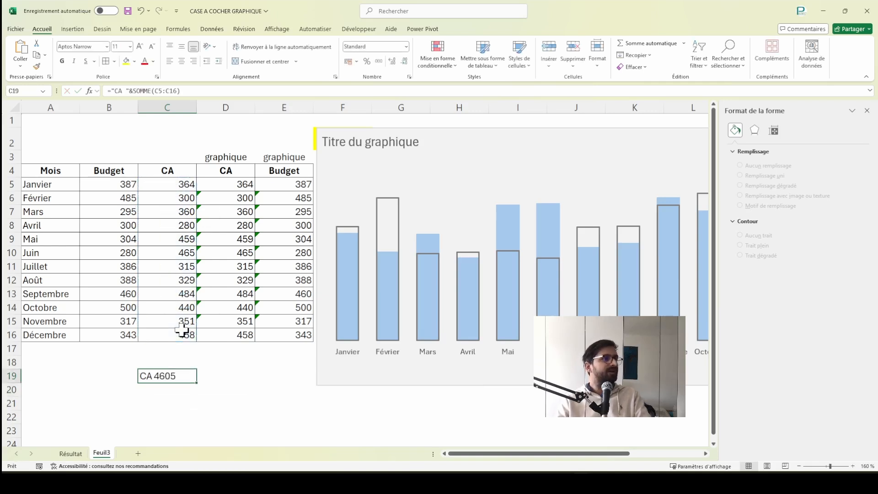
# Step: Add a colon to the label in the C19 formula so the text part reads "CA : "
pyautogui.click(129, 90)
pyautogui.write(':')
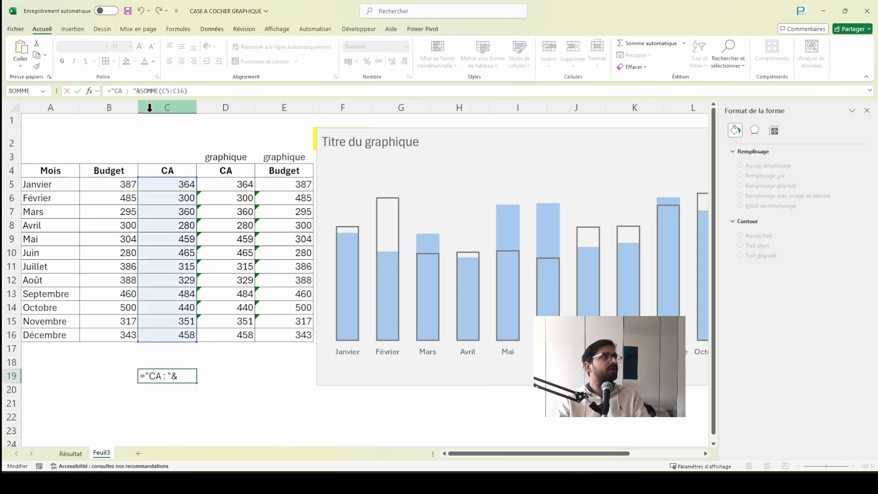
pyautogui.press('Return')
pyautogui.press('Up')
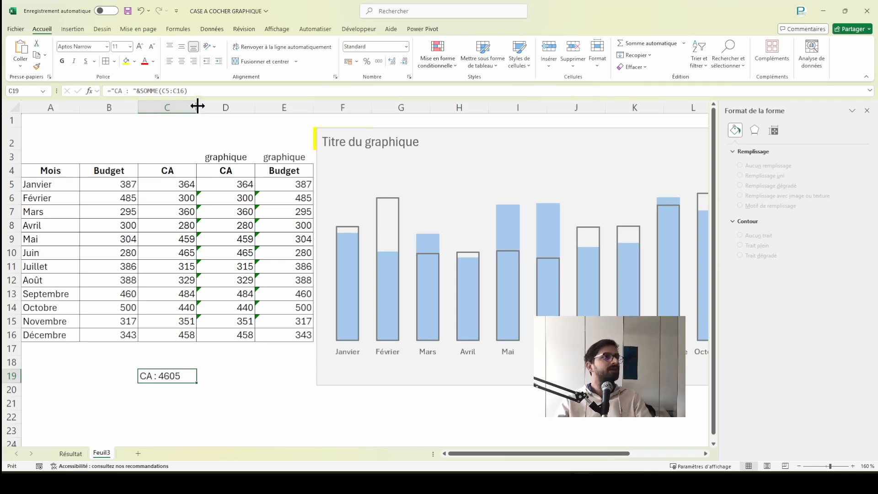
# Step: Extend the C19 formula with a CAR(10) line break followed by the text "CA - Budget : "
pyautogui.click(205, 88)
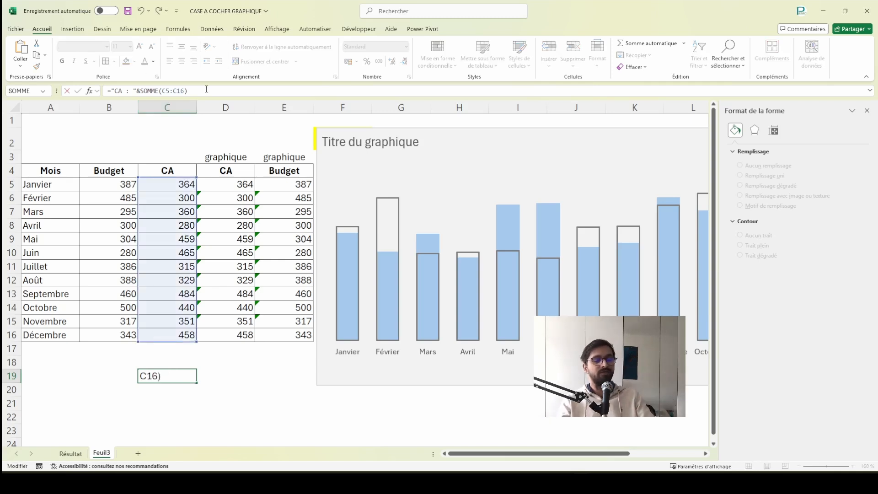
pyautogui.write('car(')
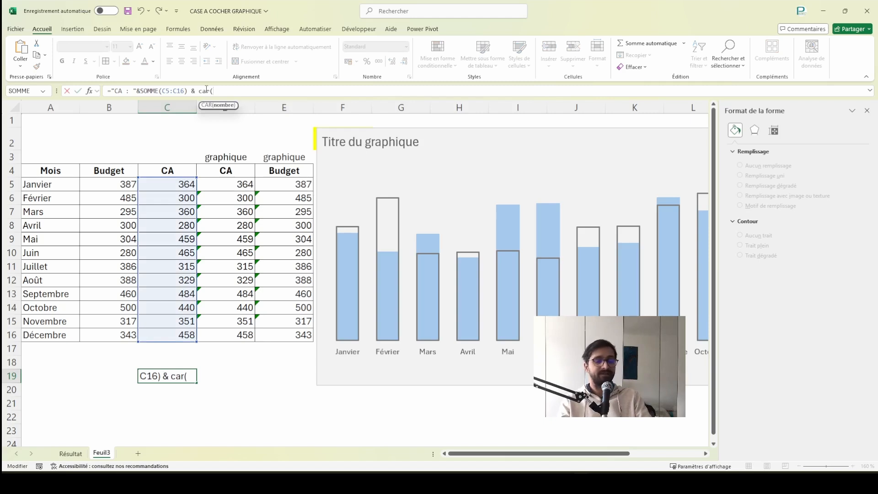
pyautogui.write(')')
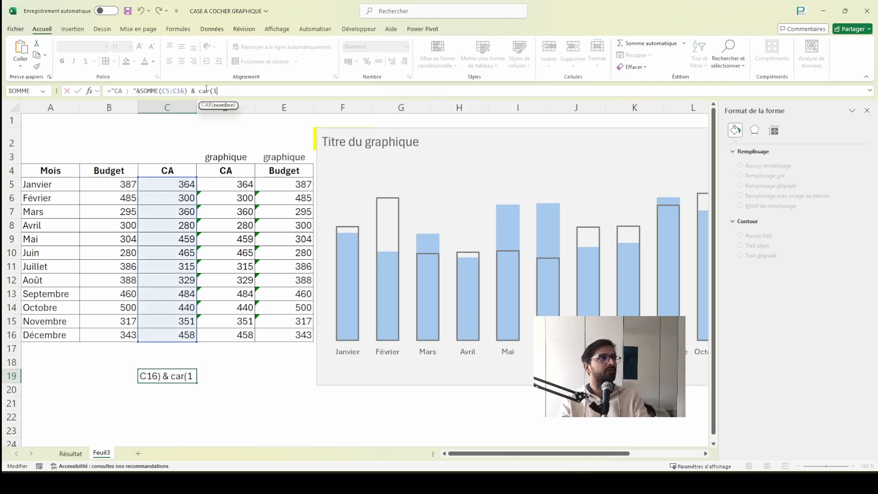
pyautogui.write('0) & s')
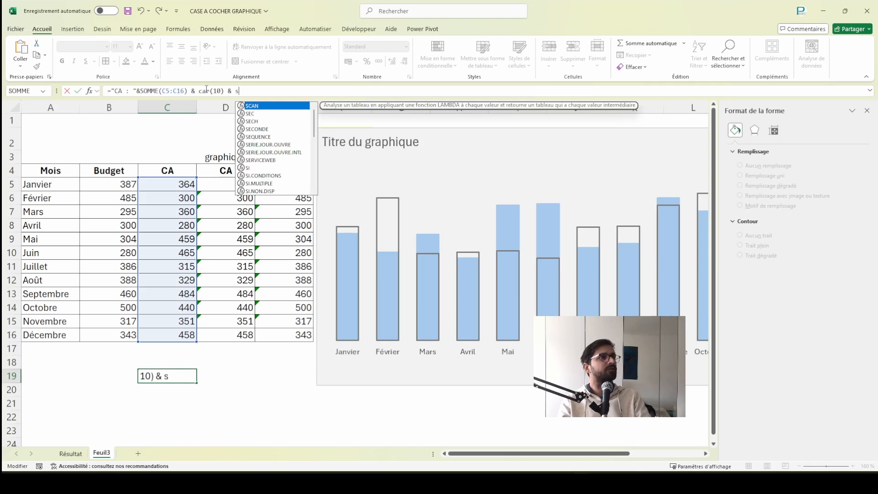
pyautogui.press('BackSpace')
pyautogui.write('""')
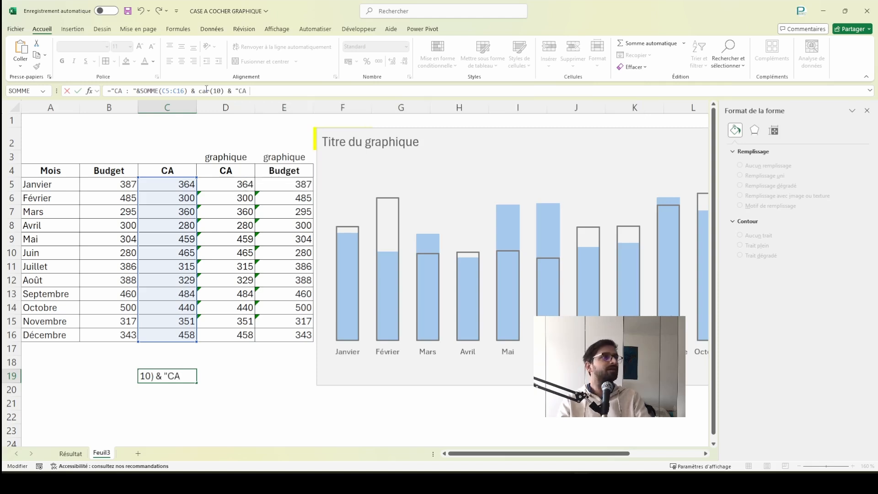
pyautogui.write('udget : ')
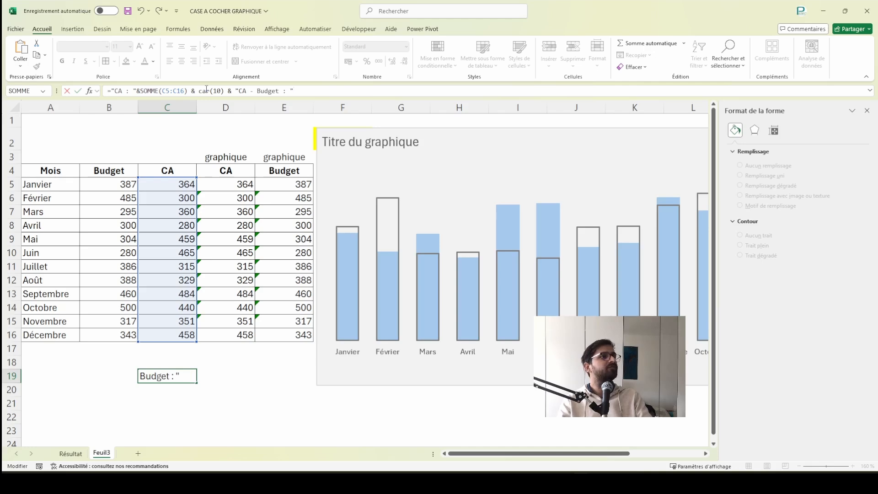
pyautogui.write('" &')
# Step: Complete the C19 formula with the CA minus budget difference, SOMME(C5:C16)-SOMME(B5:B16)
pyautogui.write(' somm')
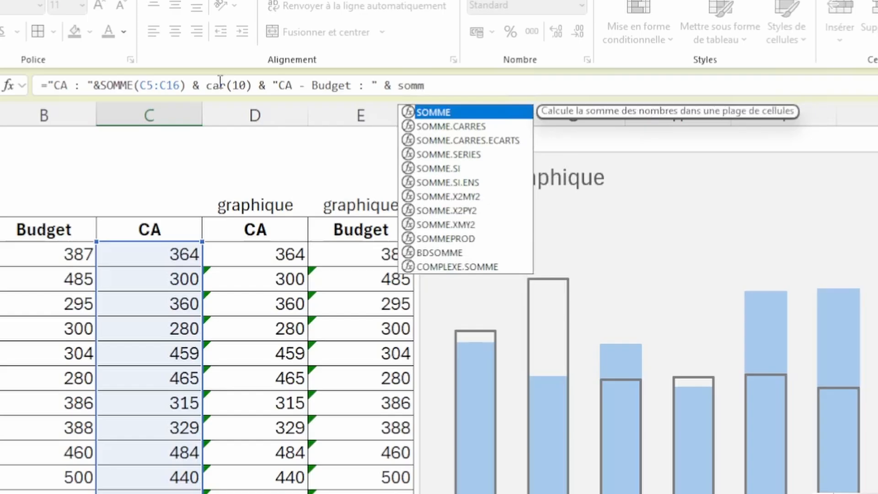
pyautogui.write('e(')
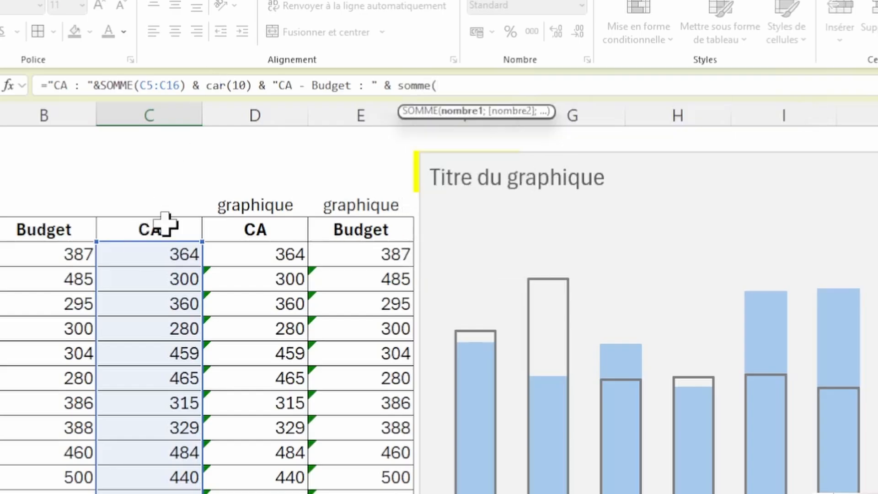
pyautogui.moveTo(173, 254); pyautogui.dragTo(165, 493)
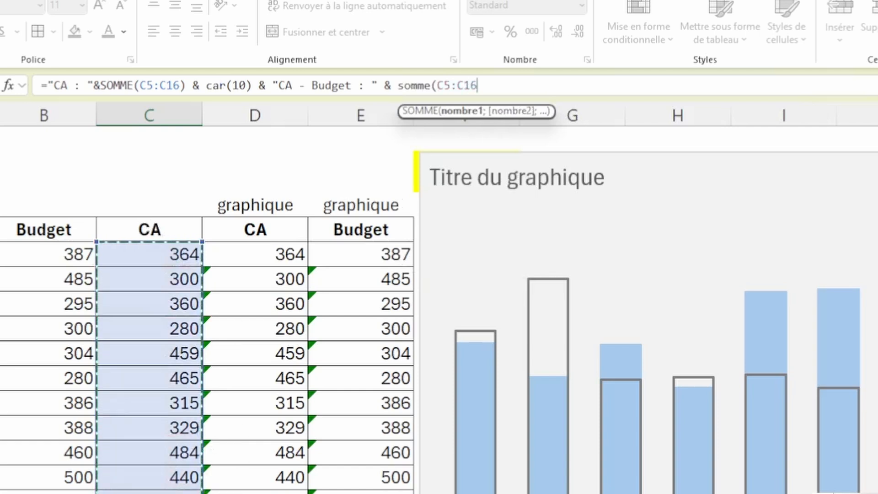
pyautogui.write(')-')
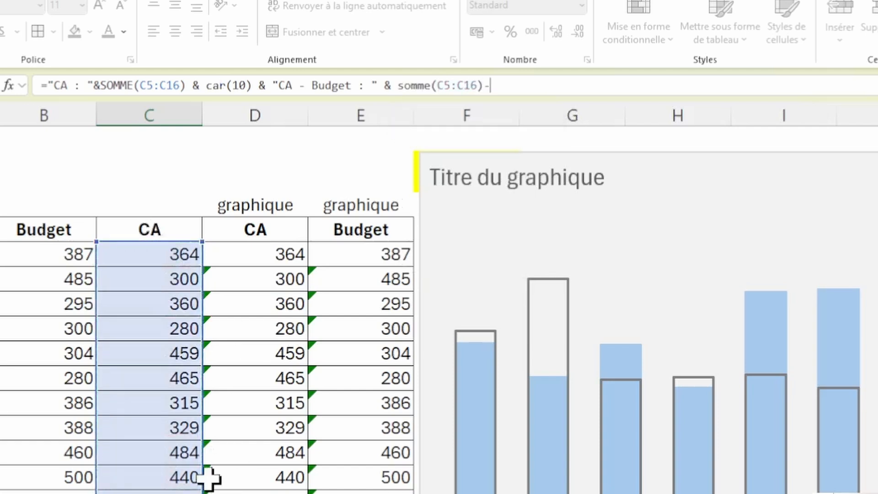
pyautogui.write('somme(')
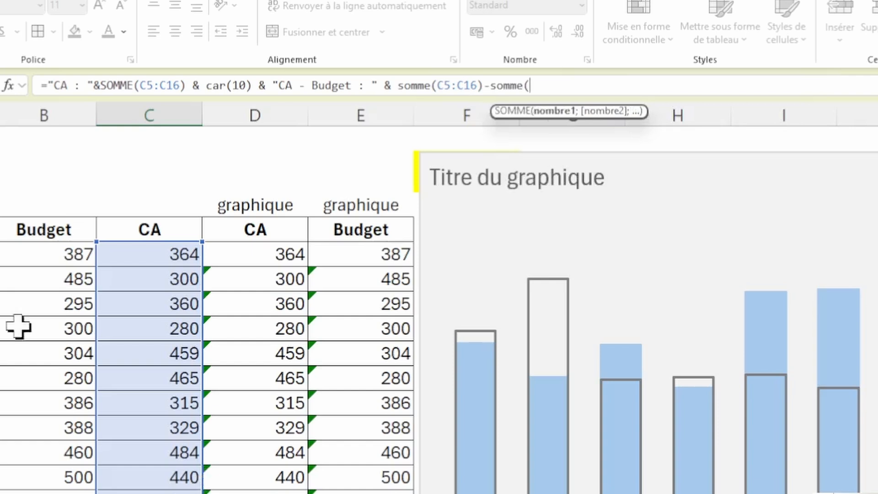
pyautogui.moveTo(53, 255); pyautogui.dragTo(48, 493)
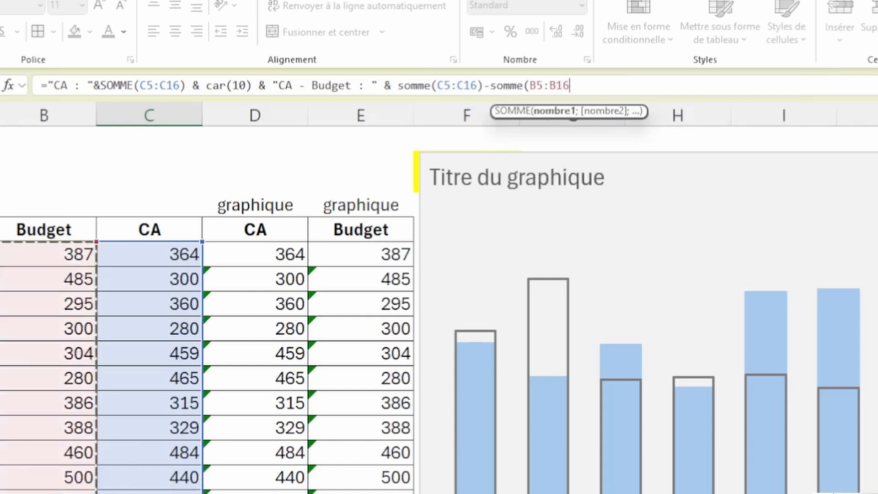
pyautogui.write(')')
pyautogui.press('Return')
pyautogui.click(177, 382)
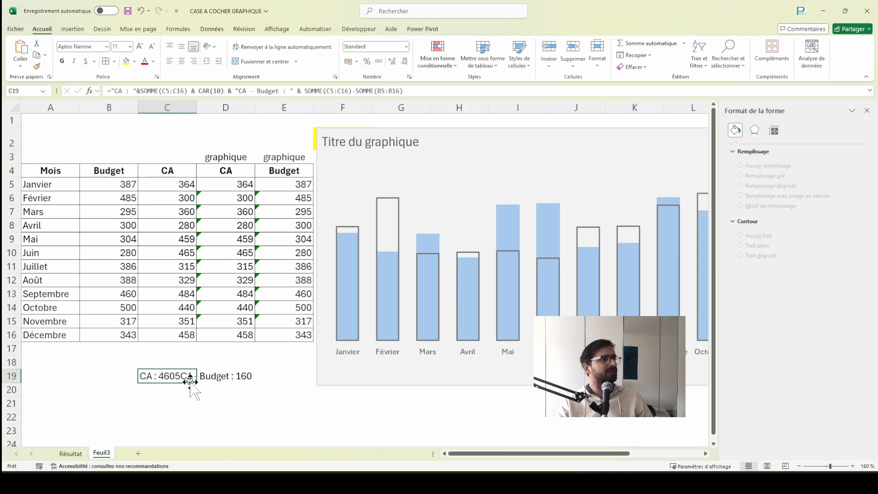
# Step: Link the chart title to cell C19 and align its text to the left
pyautogui.click(368, 150)
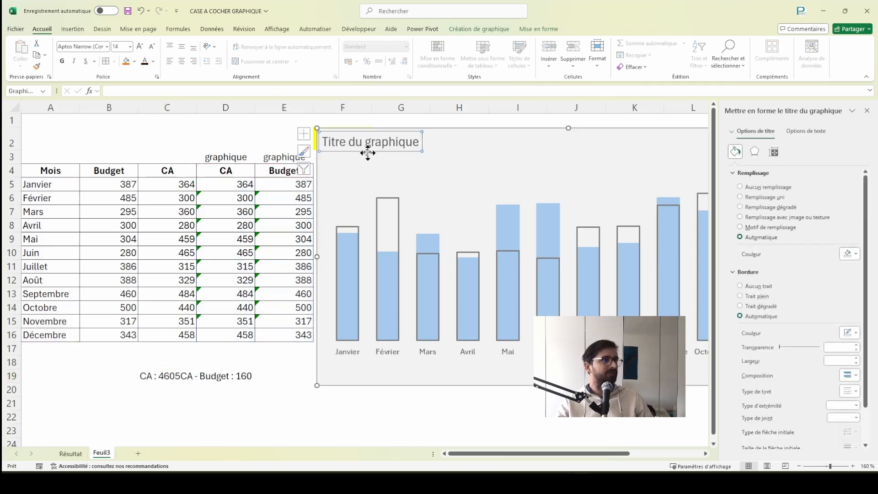
pyautogui.click(233, 93)
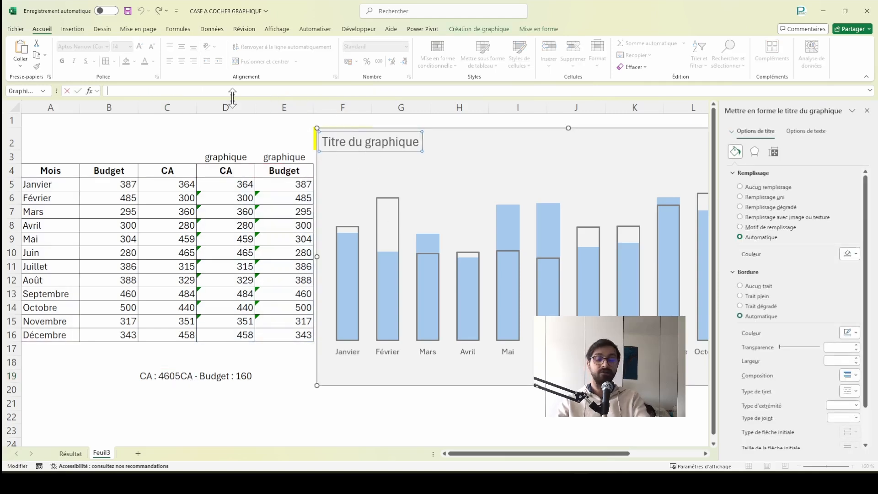
pyautogui.write('=')
pyautogui.click(151, 375)
pyautogui.press('Return')
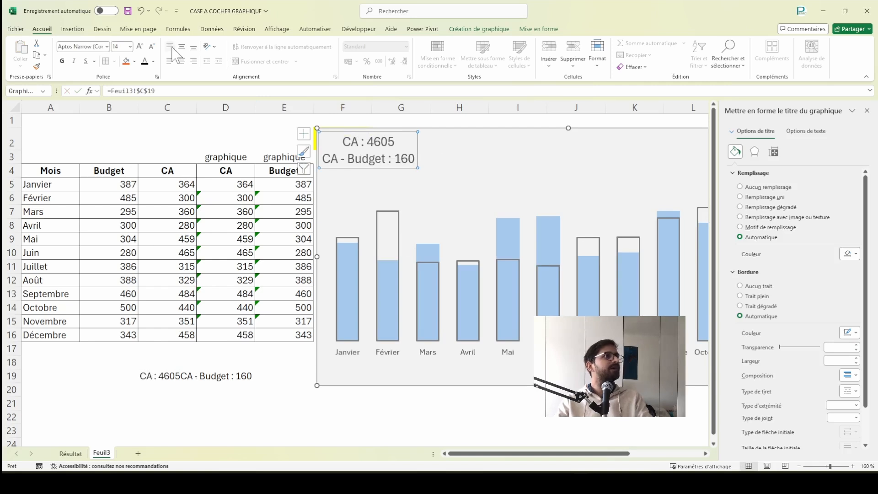
pyautogui.click(170, 61)
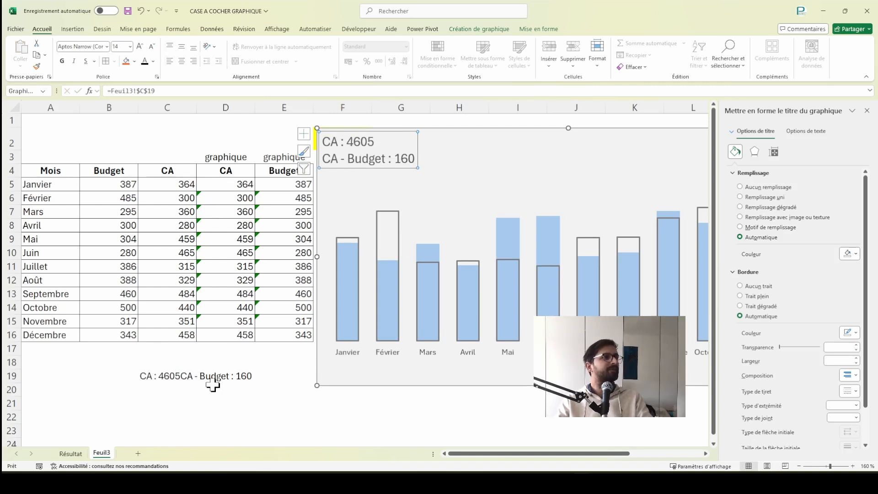
# Step: Wrap the first SOMME(C5:C16) of the C19 formula in TEXTE with the format "0 0 €"
pyautogui.click(170, 379)
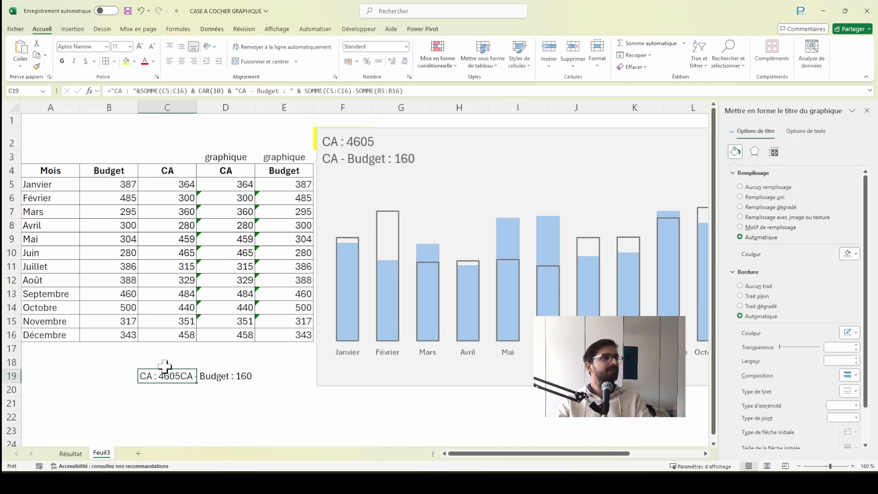
pyautogui.click(143, 90)
pyautogui.write('texte(')
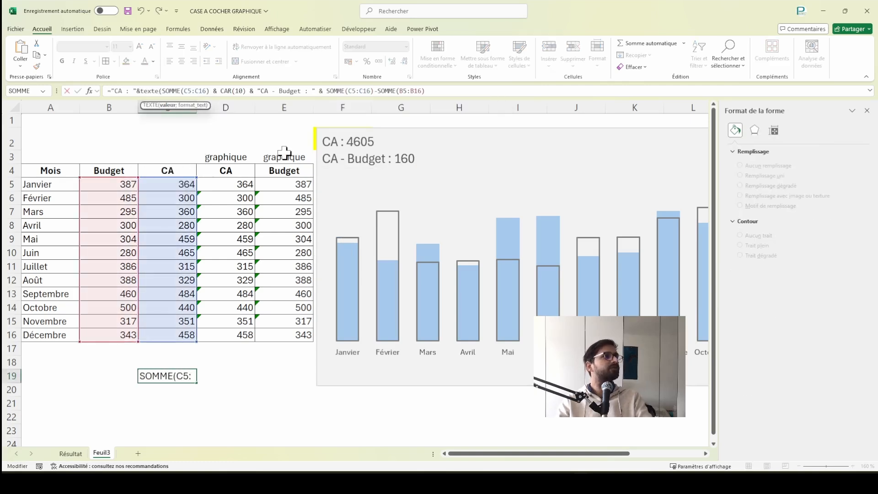
pyautogui.click(209, 90)
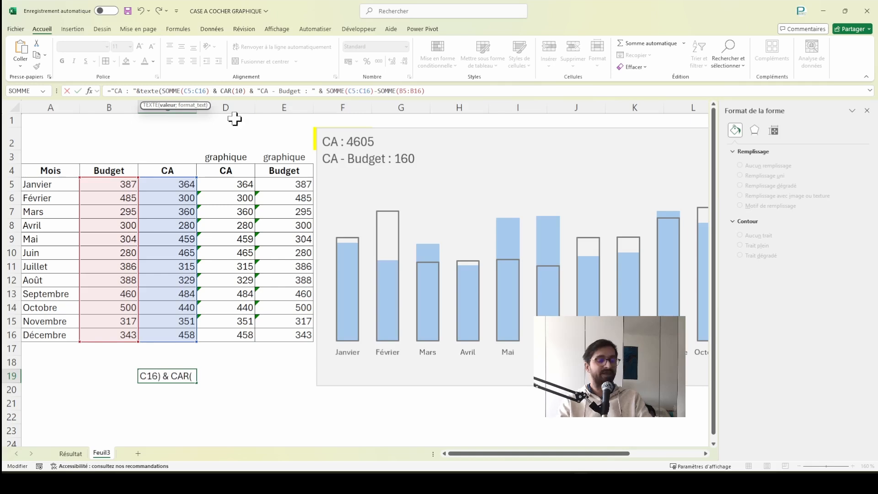
pyautogui.write(';"0 09')
pyautogui.press('BackSpace')
pyautogui.write('€')
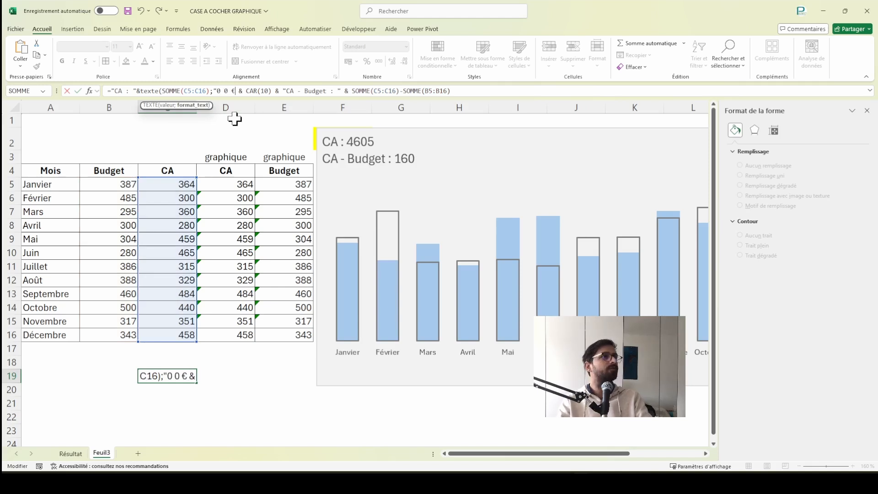
pyautogui.write('")')
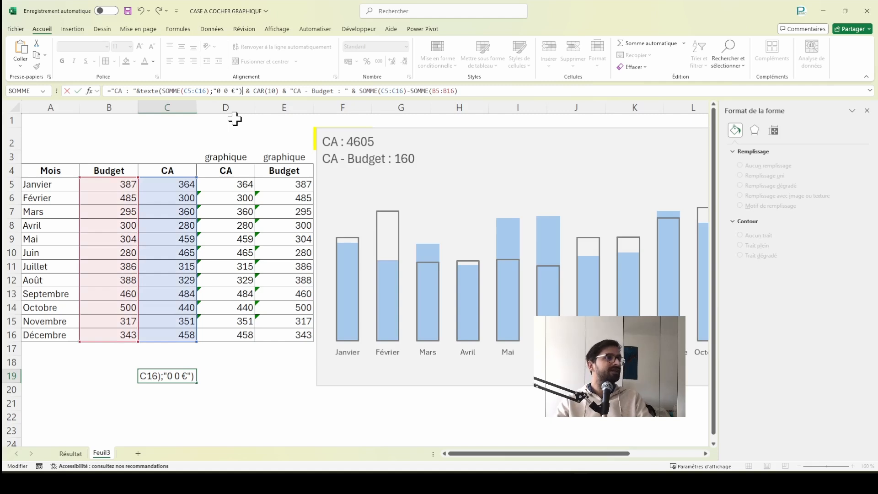
pyautogui.press('Return')
pyautogui.press('Up')
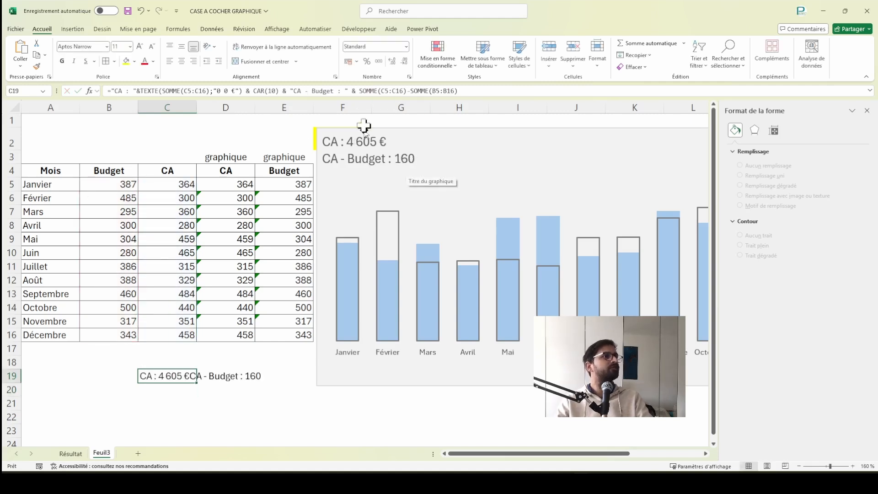
# Step: Wrap the CA minus budget difference in the C19 formula in TEXTE with the format "0 0 €"
pyautogui.click(360, 91)
pyautogui.write('texte(')
pyautogui.click(523, 91)
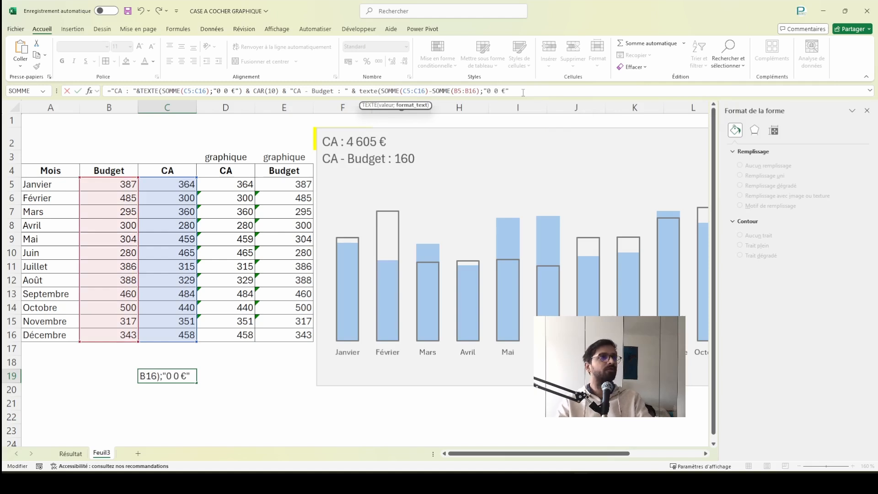
pyautogui.press('Return')
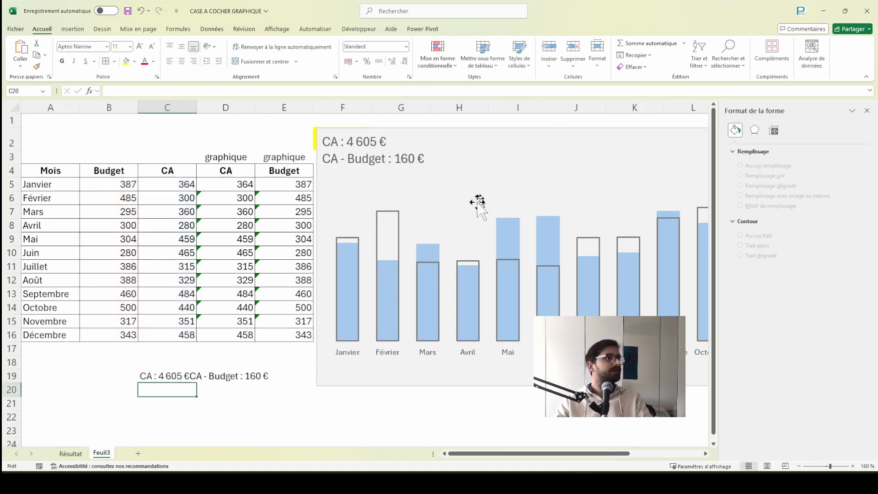
# Step: Test the dynamic title by clearing the September to December Budget and CA values in B13:C16, and undo the deletion
pyautogui.click(376, 157)
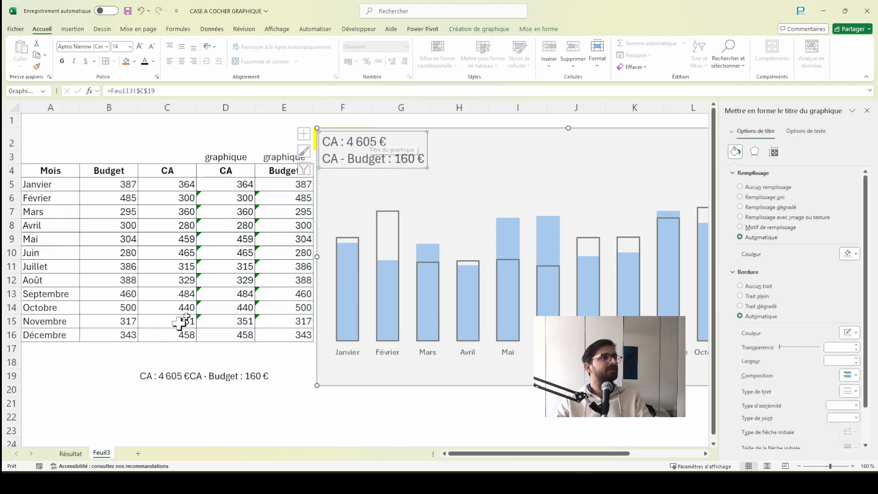
pyautogui.moveTo(117, 295); pyautogui.dragTo(177, 331)
pyautogui.press('Delete')
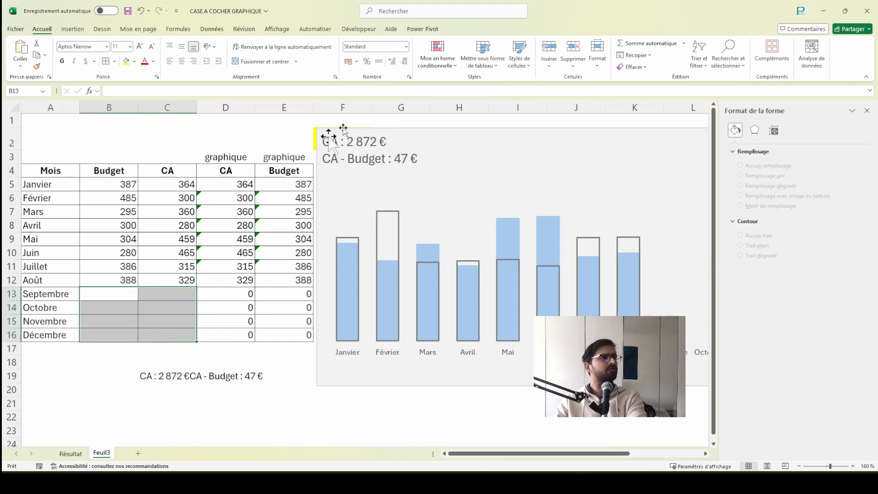
pyautogui.hotkey('ctrl', 'z')
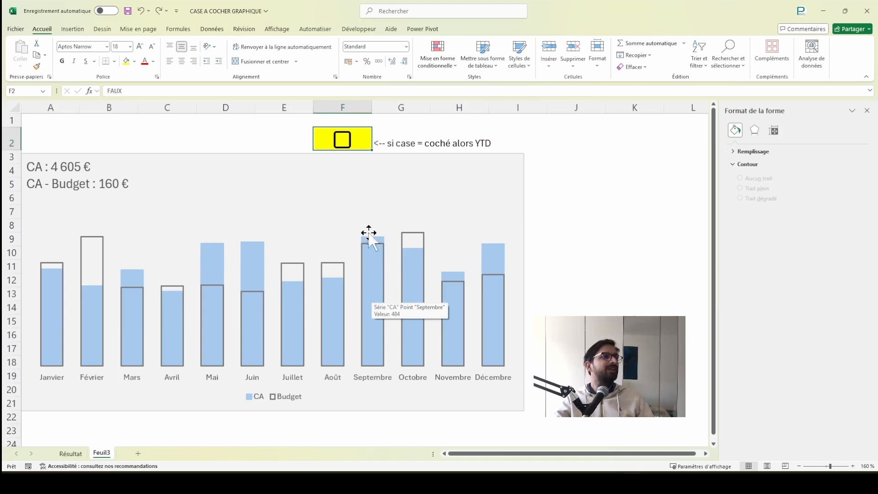
# Step: Show the primary vertical axis on the chart
pyautogui.click(407, 194)
pyautogui.click(479, 29)
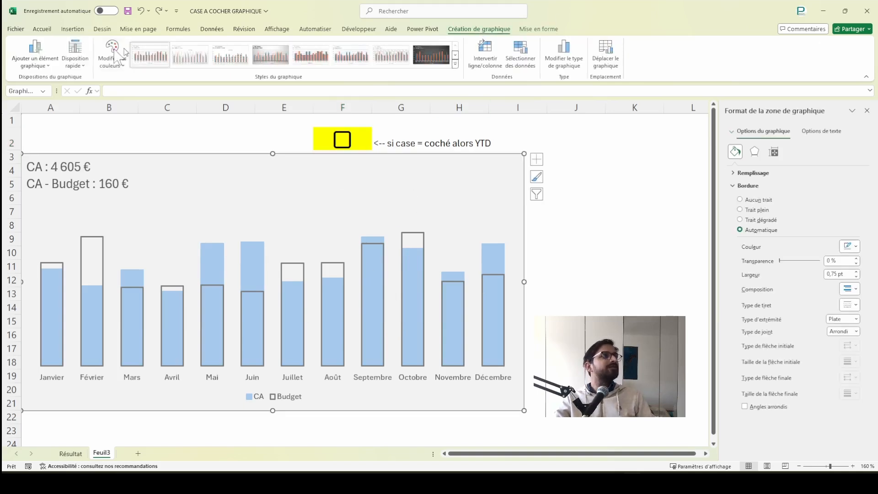
pyautogui.click(51, 59)
pyautogui.moveTo(64, 80)
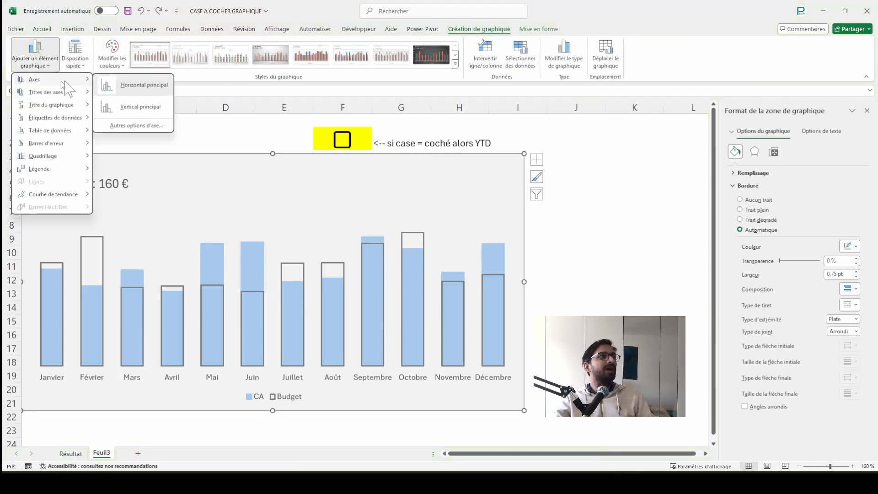
pyautogui.click(139, 110)
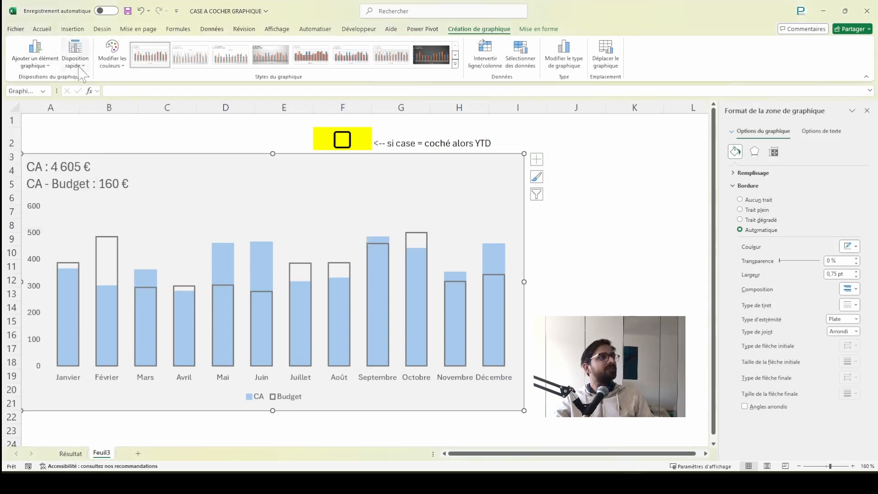
# Step: Add primary major horizontal gridlines to the chart
pyautogui.click(37, 55)
pyautogui.moveTo(50, 156)
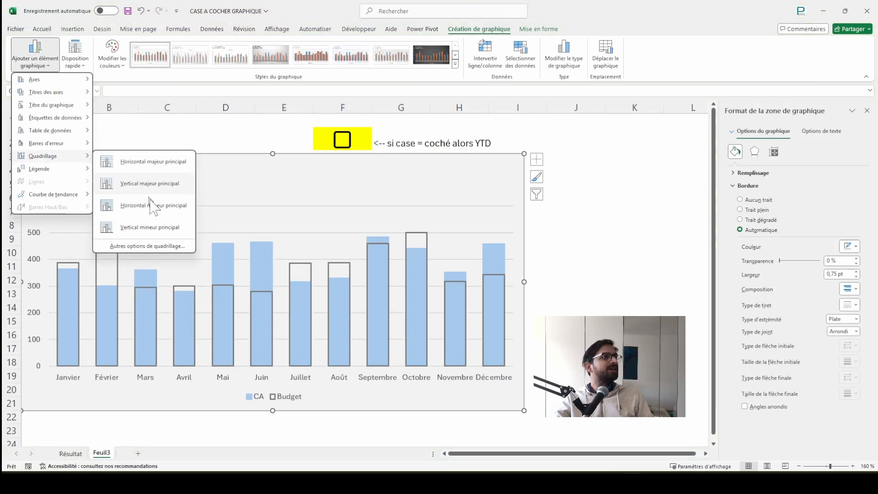
pyautogui.click(173, 171)
# Step: Format the chart's horizontal gridlines with a 0,5 pt width and a darker grey colour
pyautogui.click(856, 277)
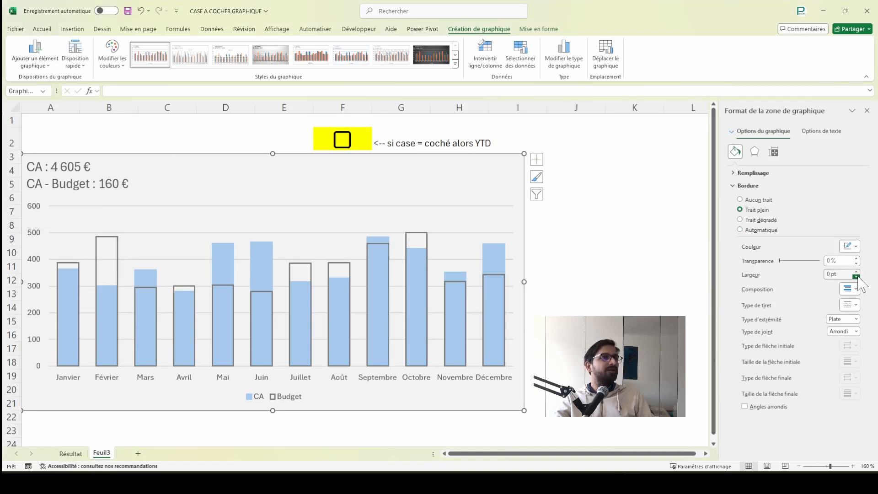
pyautogui.click(454, 234)
pyautogui.click(856, 264)
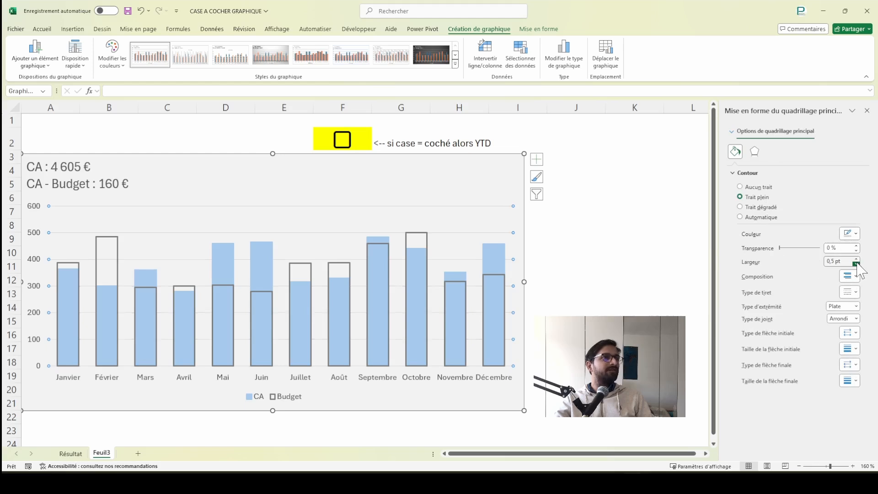
pyautogui.click(851, 234)
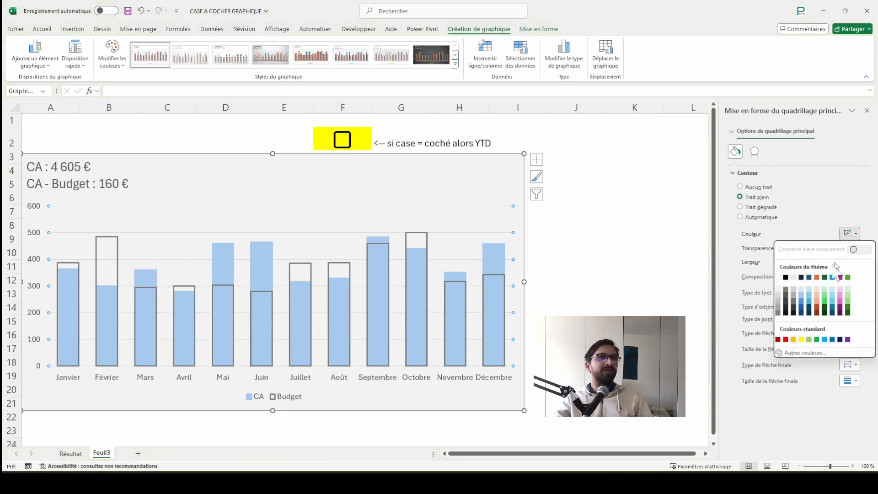
pyautogui.click(786, 291)
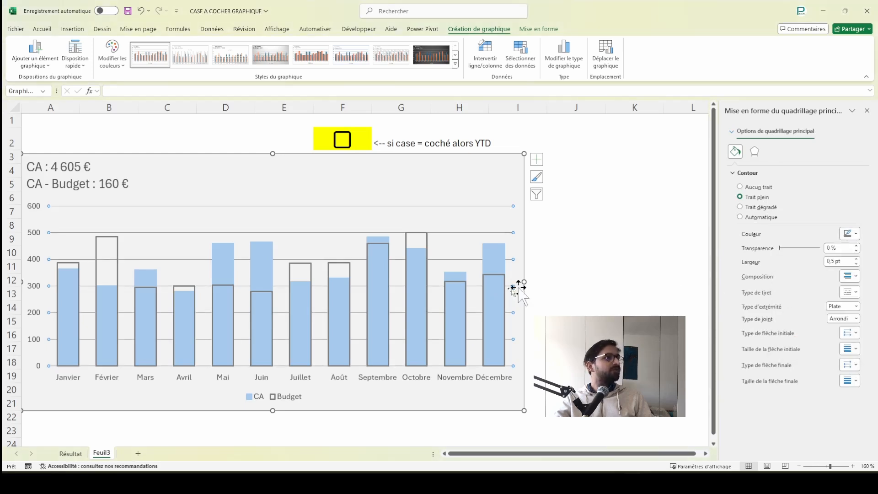
# Step: Move the CA/Budget legend to the upper-right corner of the chart area
pyautogui.click(460, 190)
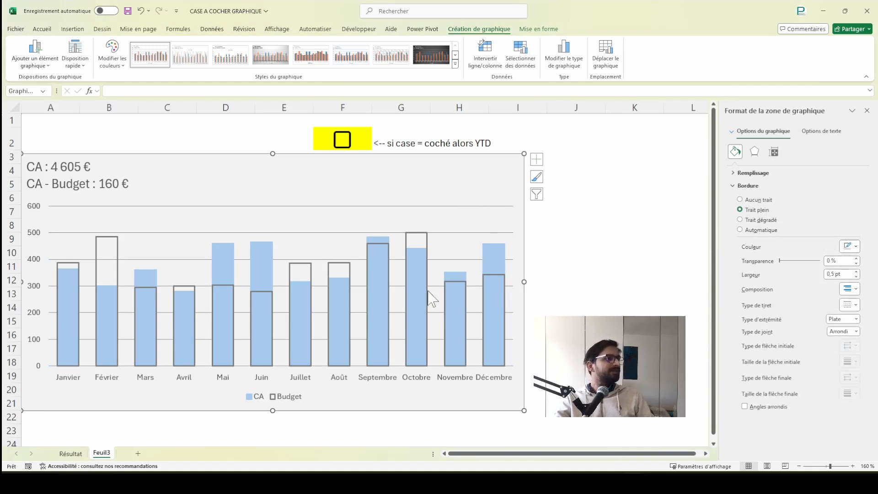
pyautogui.moveTo(264, 391); pyautogui.dragTo(496, 155)
pyautogui.click(324, 376)
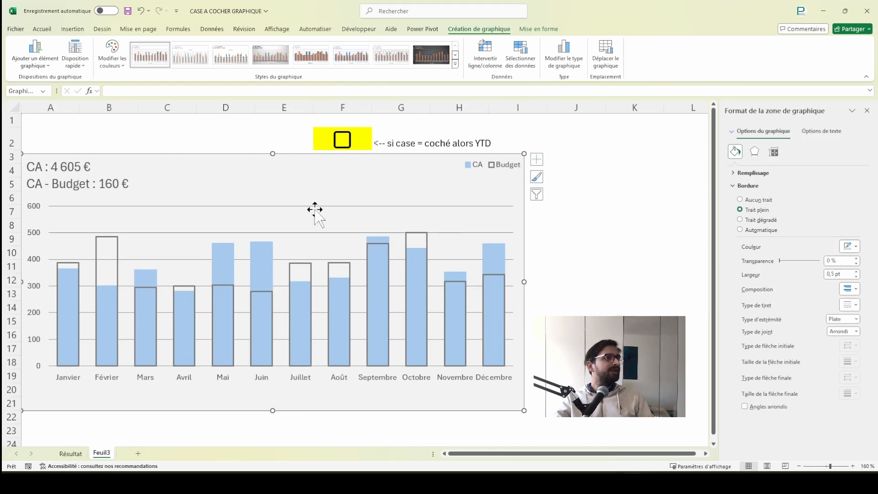
# Step: Enlarge the plot area upward below the title and downward into the space freed by the legend
pyautogui.click(289, 208)
pyautogui.moveTo(281, 206); pyautogui.dragTo(280, 191)
pyautogui.moveTo(281, 366); pyautogui.dragTo(281, 386)
pyautogui.click(576, 362)
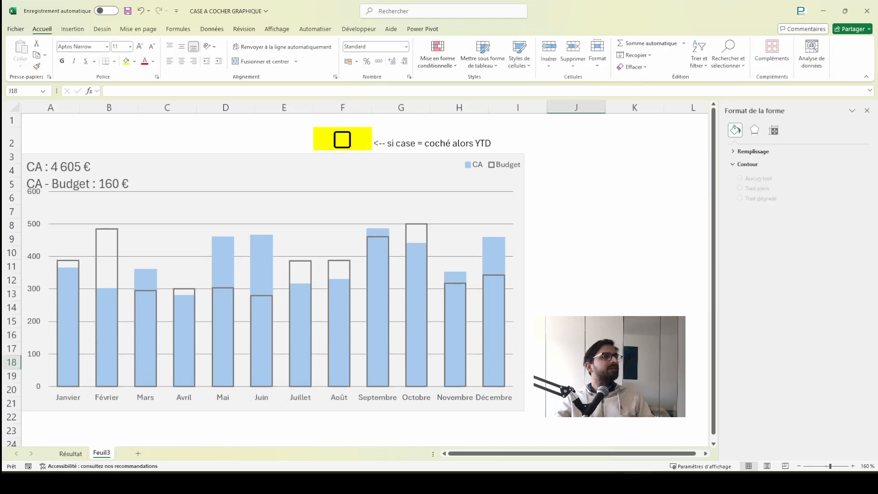
# Step: Give the chart area's border rounded corners
pyautogui.click(514, 405)
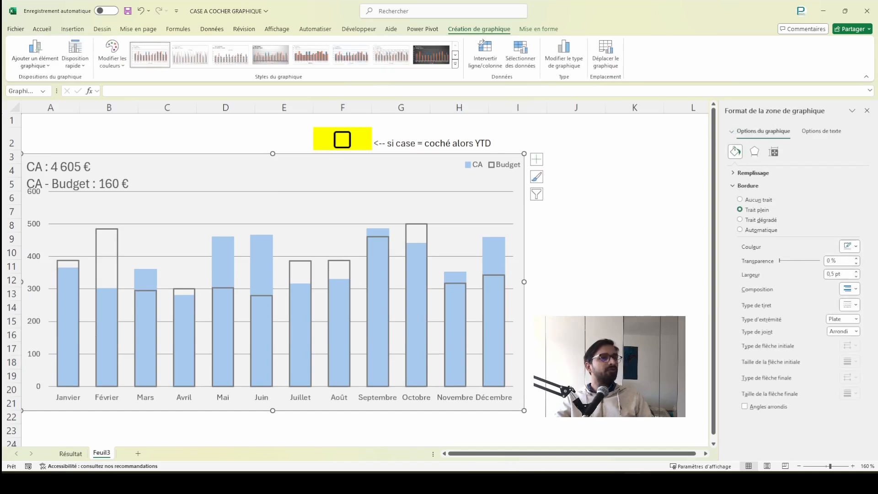
pyautogui.click(573, 376)
pyautogui.click(521, 408)
pyautogui.click(569, 390)
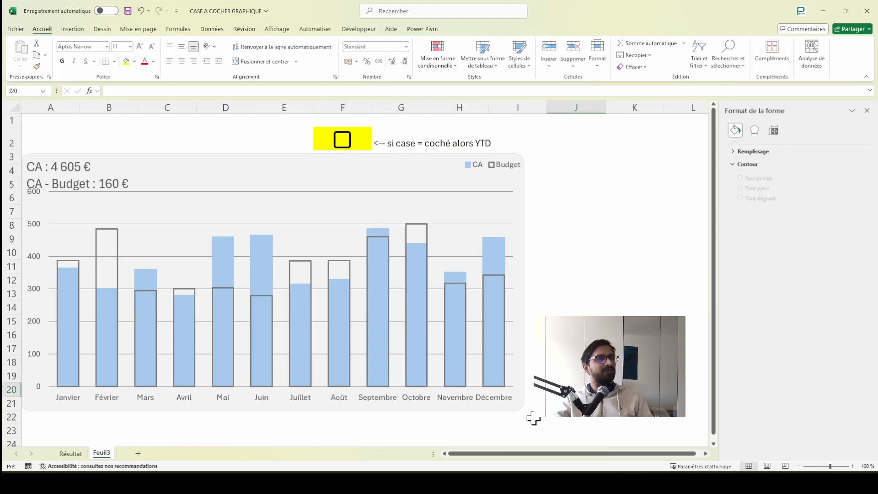